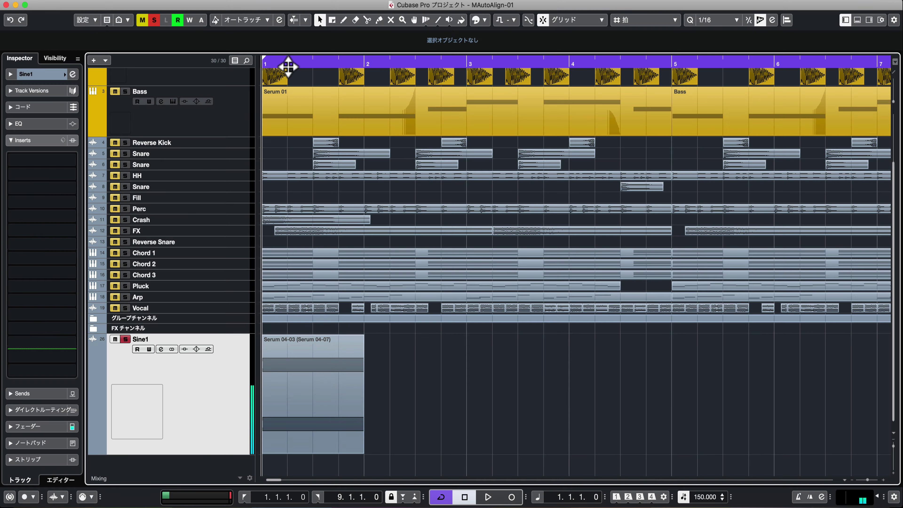
Duplicate the Sine1 track together with its audio event.
{"action": "left_click", "coordinate": [288, 63]}
{"action": "left_click_drag", "start_coordinate": [288, 74], "coordinate": [280, 125]}
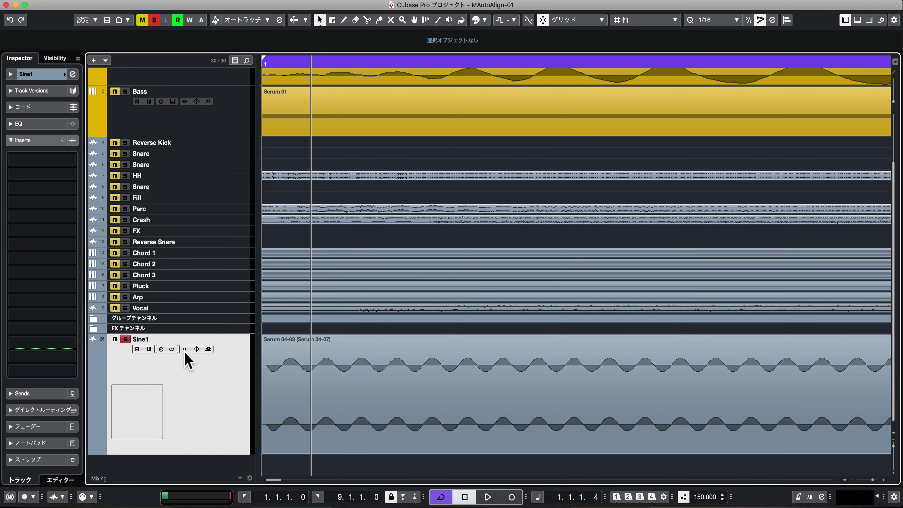
{"action": "right_click", "coordinate": [192, 370]}
{"action": "left_click", "coordinate": [236, 388]}
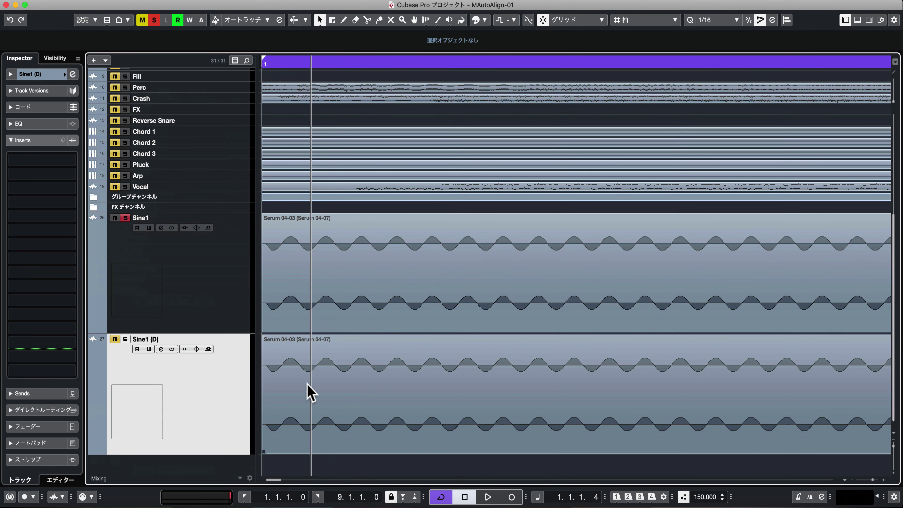
Solo the duplicated Sine1 track and play it together with the original Sine1.
{"action": "left_click", "coordinate": [308, 385]}
{"action": "left_click", "coordinate": [310, 296]}
{"action": "left_click", "coordinate": [126, 338]}
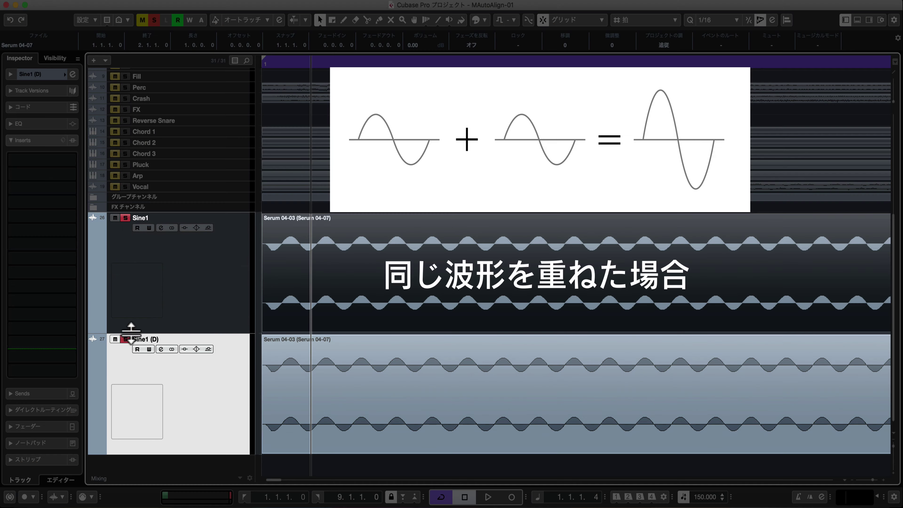
{"action": "left_click", "coordinate": [313, 381]}
{"action": "left_click", "coordinate": [313, 295]}
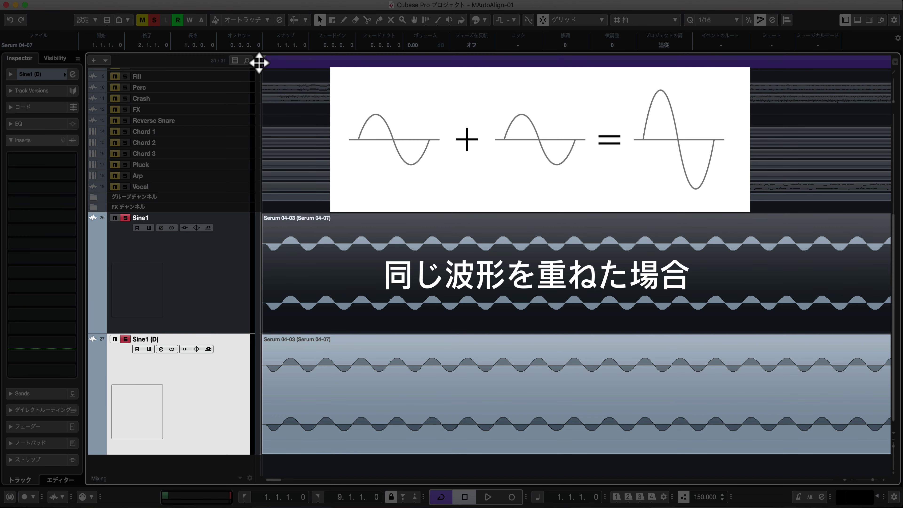
{"action": "key", "text": "space"}
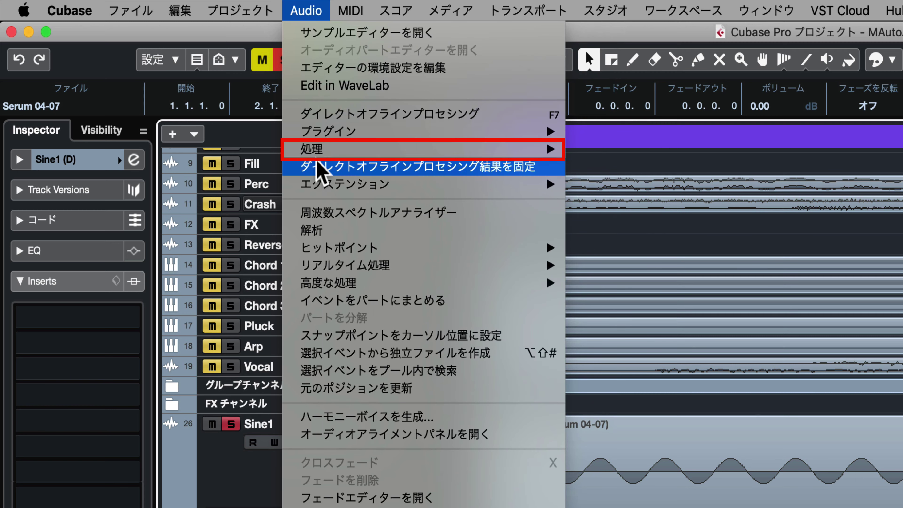
Try inverting the phase of the duplicated Sine1 event and play it against the original.
{"action": "mouse_move", "coordinate": [321, 149]}
{"action": "left_click", "coordinate": [626, 223]}
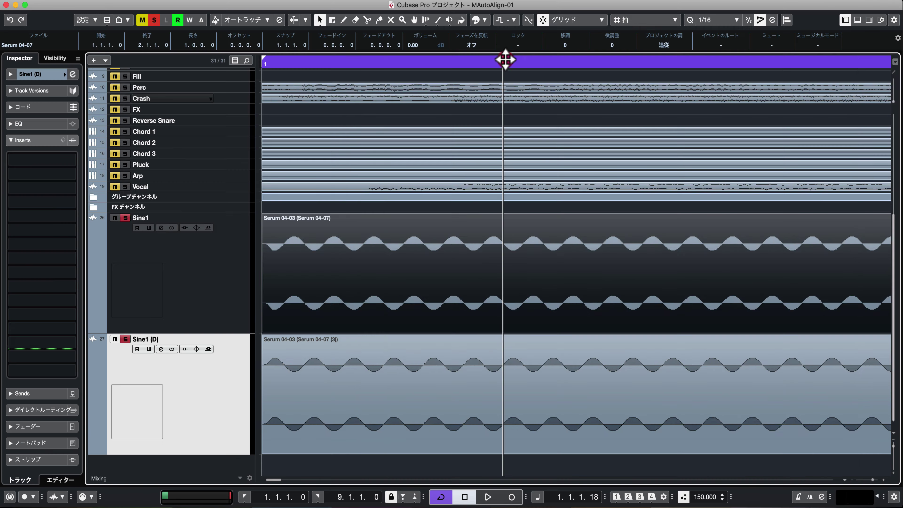
{"action": "left_click_drag", "start_coordinate": [504, 60], "coordinate": [504, 24]}
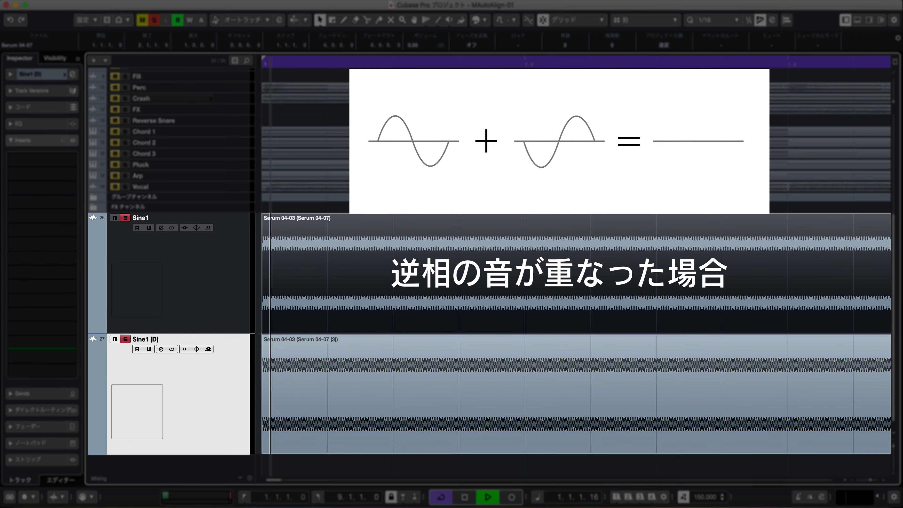
{"action": "key", "text": "space"}
{"action": "key", "text": "space"}
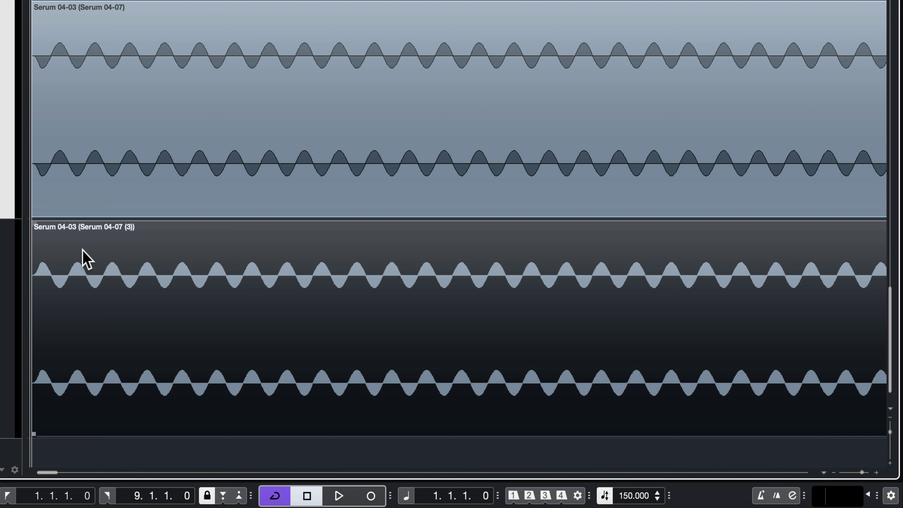
{"action": "key", "text": "super+z"}
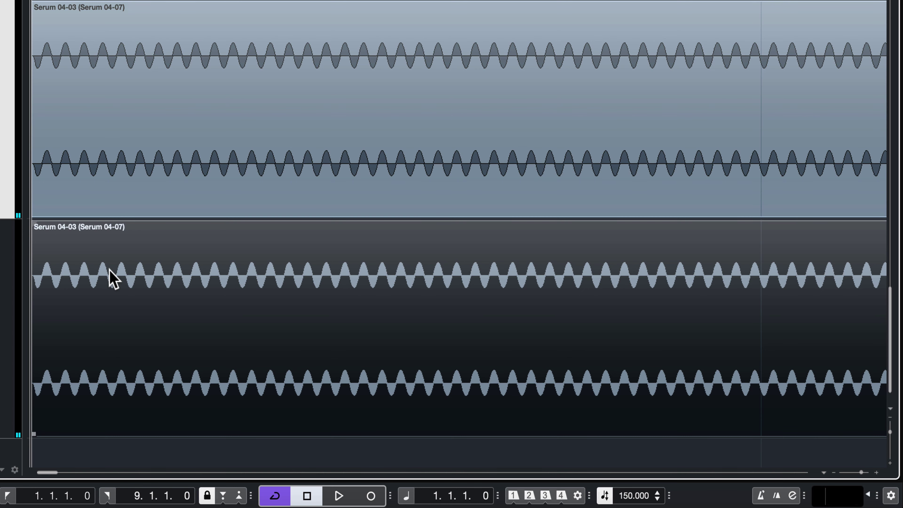
Shift the duplicated Sine1 event slightly later on the timeline and play both sine tracks together.
{"action": "left_click_drag", "start_coordinate": [109, 269], "coordinate": [121, 270]}
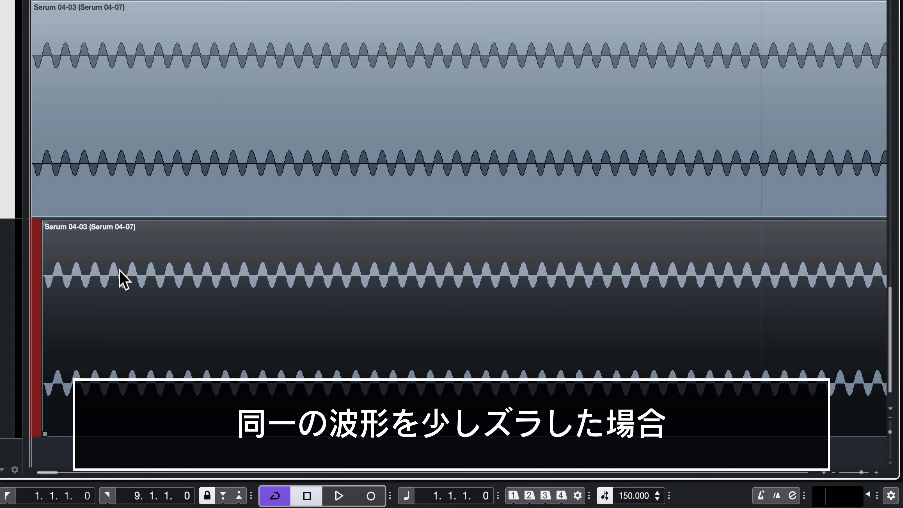
{"action": "key", "text": "space"}
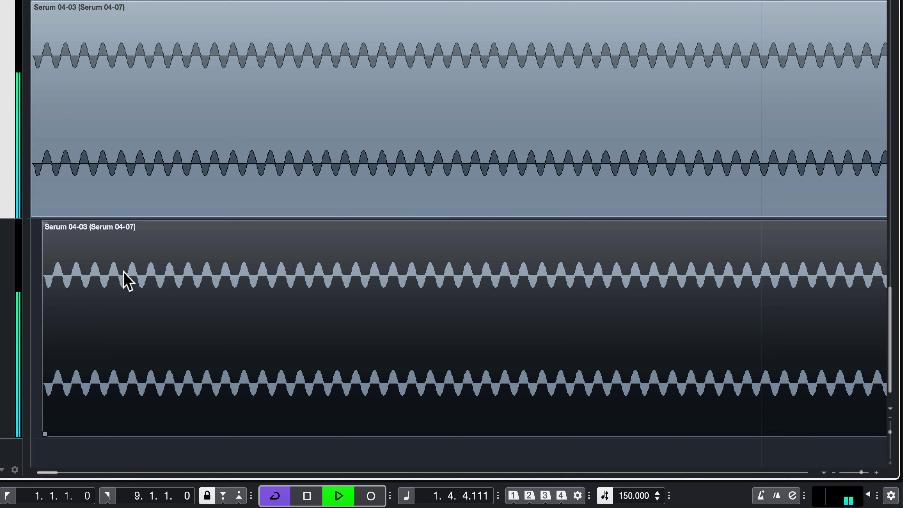
{"action": "key", "text": "space"}
Undo the event's shift to play the sine waves aligned for comparison, and redo the shift.
{"action": "key", "text": "ctrl+z"}
{"action": "key", "text": "space"}
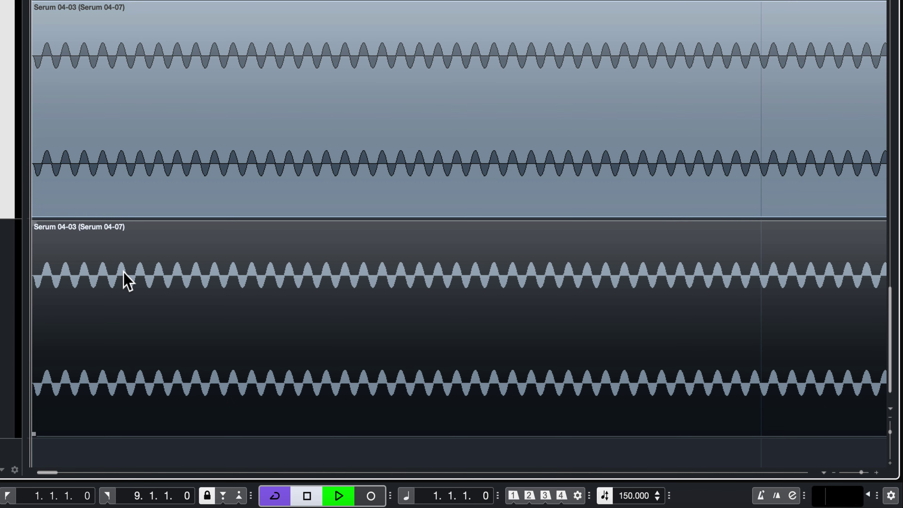
{"action": "key", "text": "space"}
{"action": "key", "text": "ctrl+shift+z"}
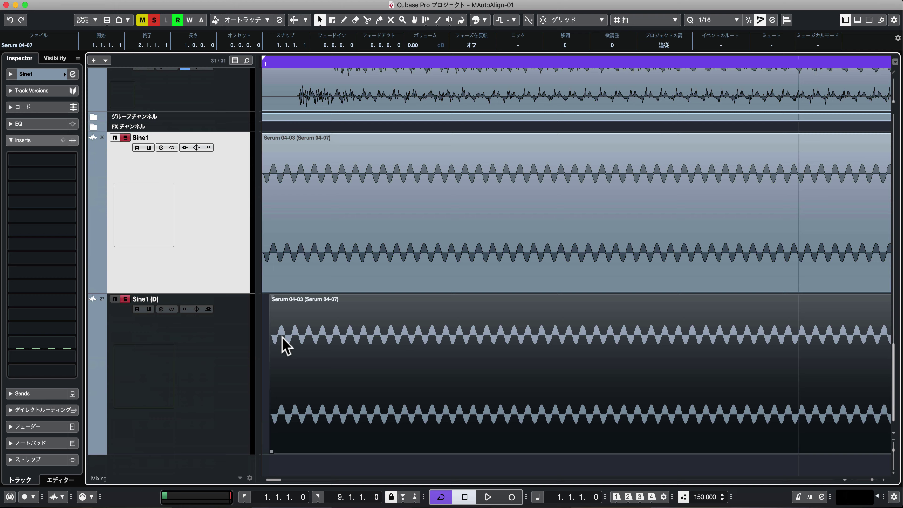
Play the song and solo the low-frequency Kick, Kick Sub and Bass tracks.
{"action": "scroll", "coordinate": [59, 285], "scroll_direction": "up", "scroll_amount": 5}
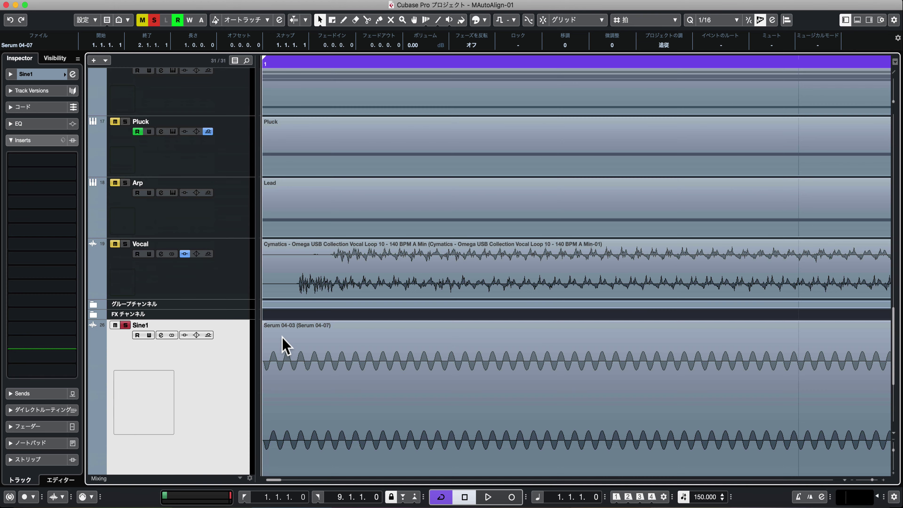
{"action": "scroll", "coordinate": [284, 346], "scroll_direction": "up", "scroll_amount": 15}
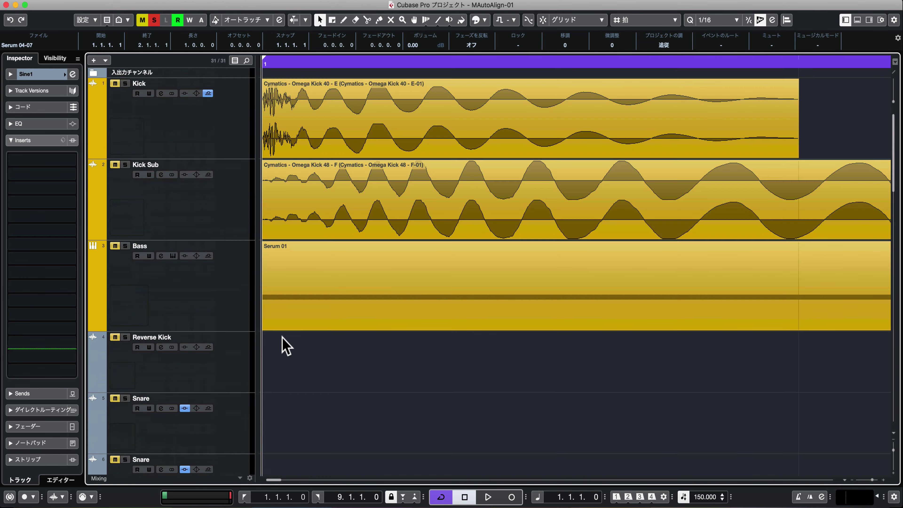
{"action": "scroll", "coordinate": [284, 346], "scroll_direction": "down", "scroll_amount": 20}
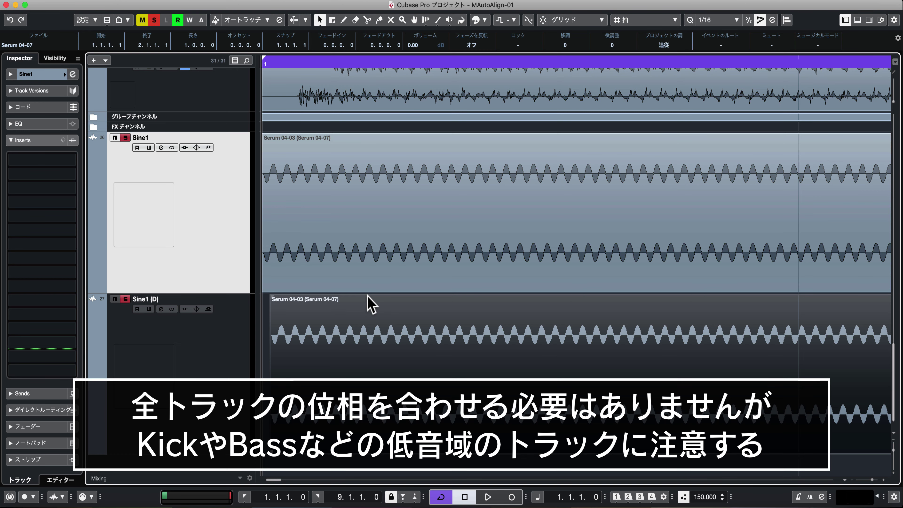
{"action": "left_click", "coordinate": [540, 343]}
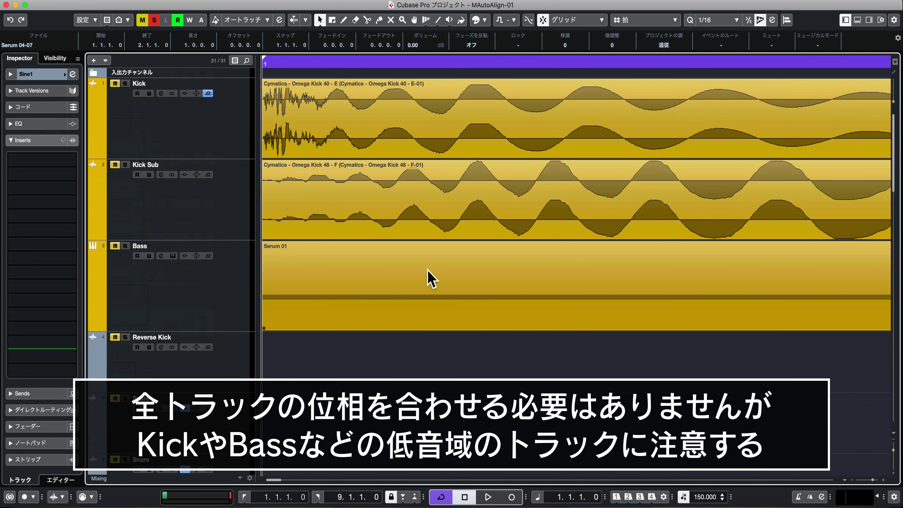
{"action": "left_click", "coordinate": [295, 93]}
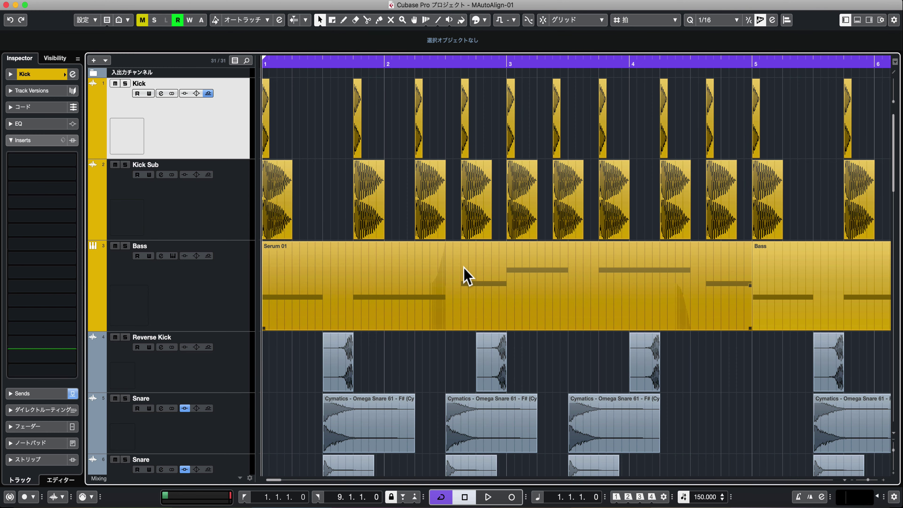
{"action": "key", "text": "space"}
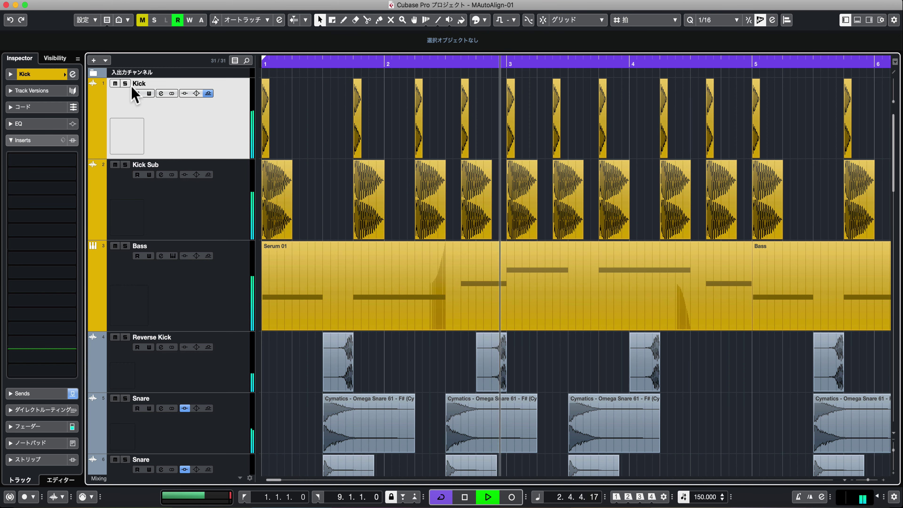
{"action": "left_click", "coordinate": [125, 83]}
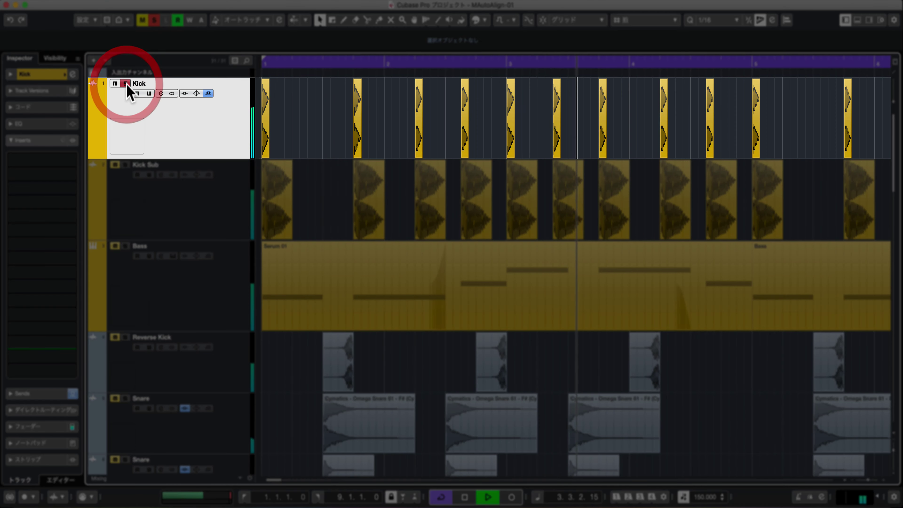
{"action": "left_click", "coordinate": [125, 165]}
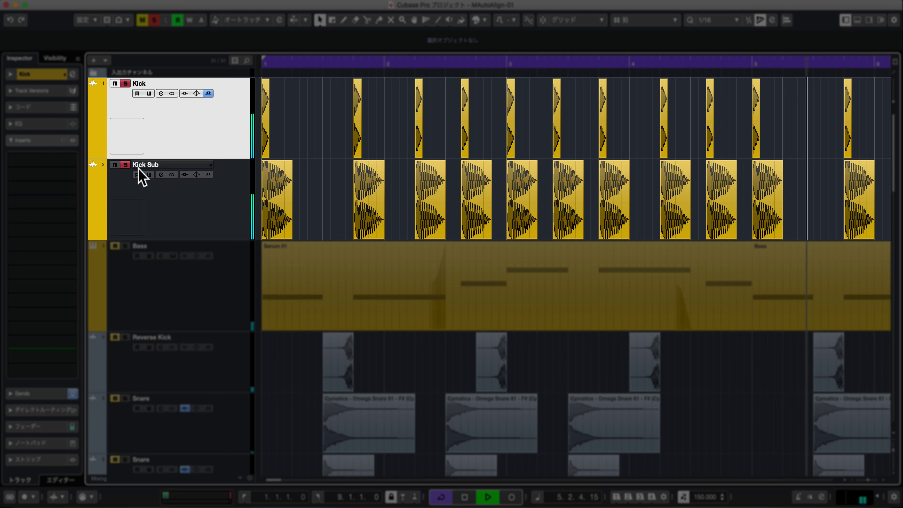
{"action": "left_click", "coordinate": [126, 246]}
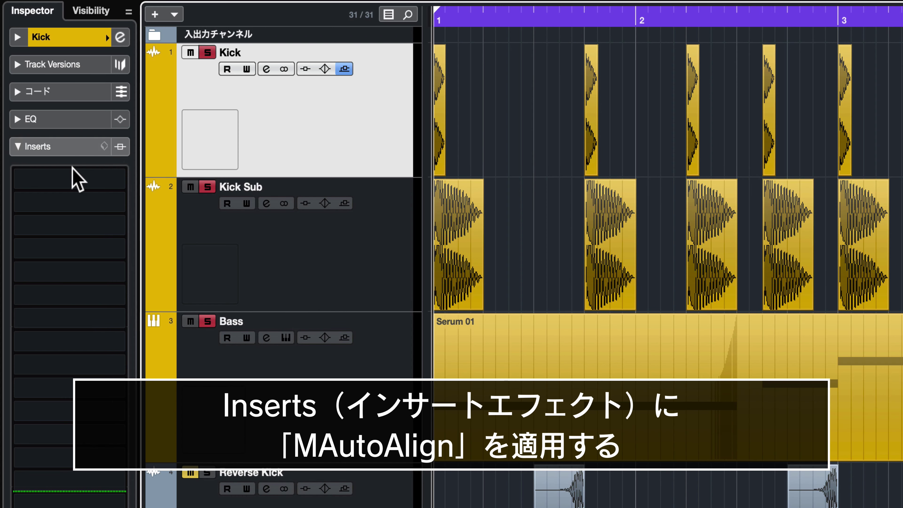
Add the MAutoAlign plug-in to the first insert slot of the Kick track.
{"action": "left_click", "coordinate": [62, 165]}
{"action": "type", "text": "m"}
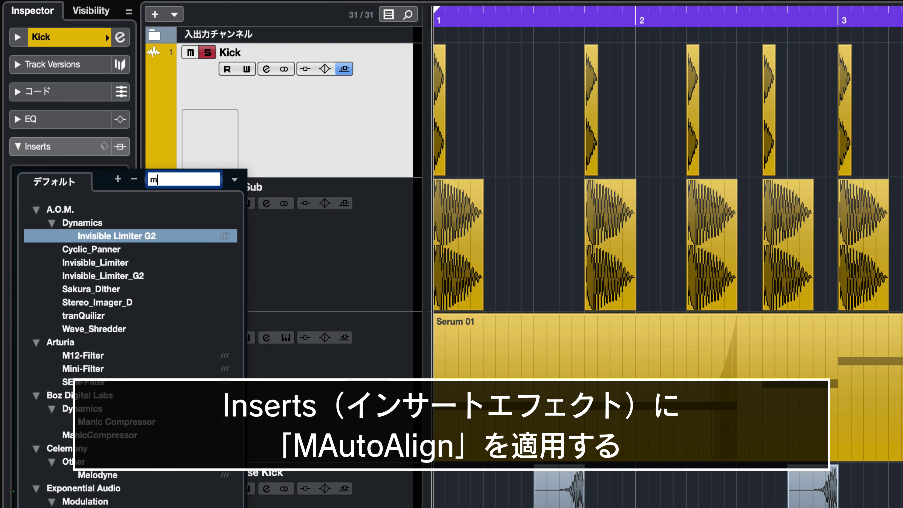
{"action": "type", "text": "aut"}
{"action": "double_click", "coordinate": [108, 253]}
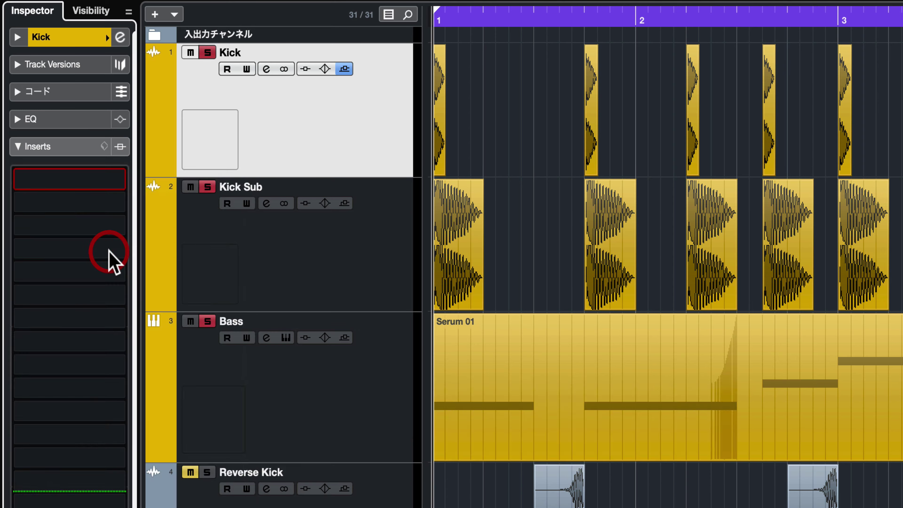
Add the MAutoAlign plug-in to the first insert slot of the Kick Sub track.
{"action": "left_click", "coordinate": [309, 246]}
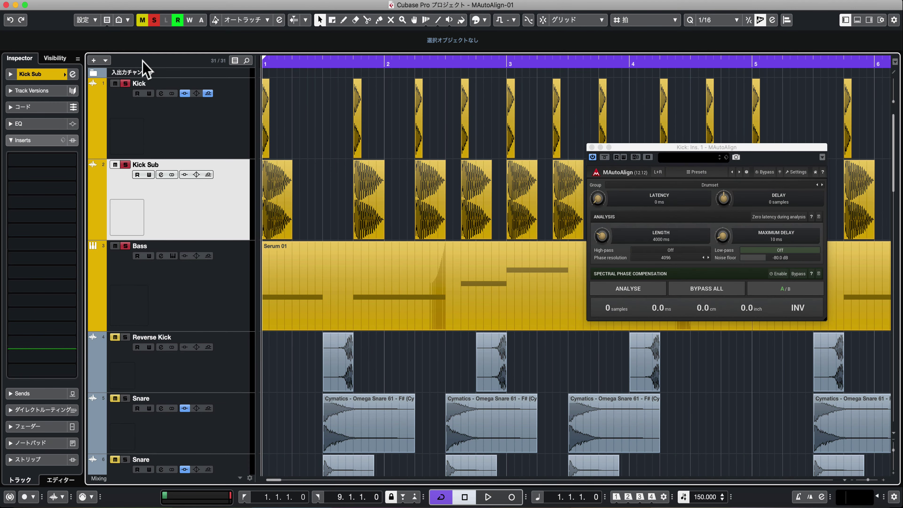
{"action": "left_click", "coordinate": [75, 161]}
{"action": "type", "text": "m"}
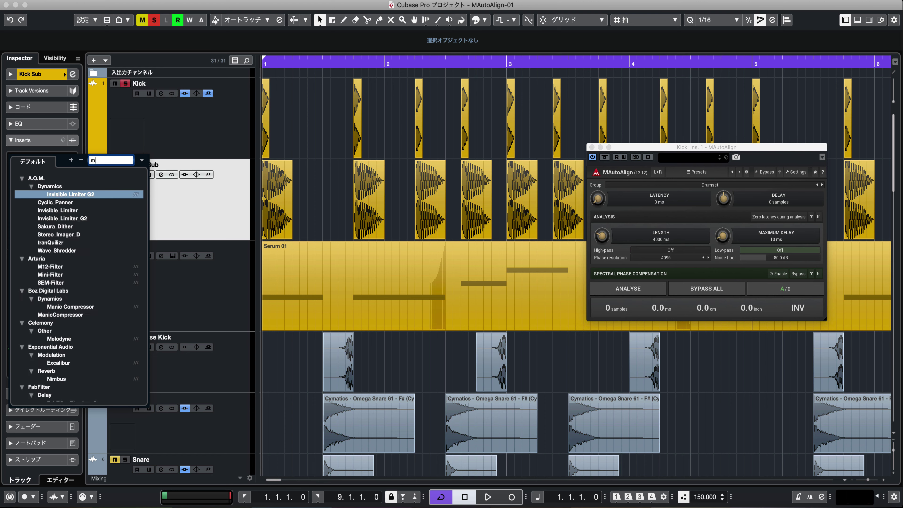
{"action": "type", "text": "aut"}
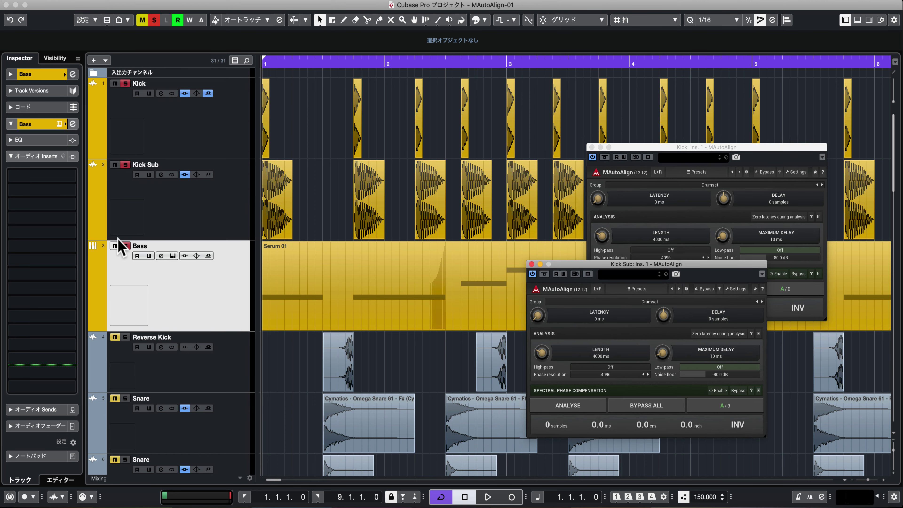
Convert the Serum 01 MIDI event on the Bass track to audio with Render in Place.
{"action": "left_click", "coordinate": [287, 287]}
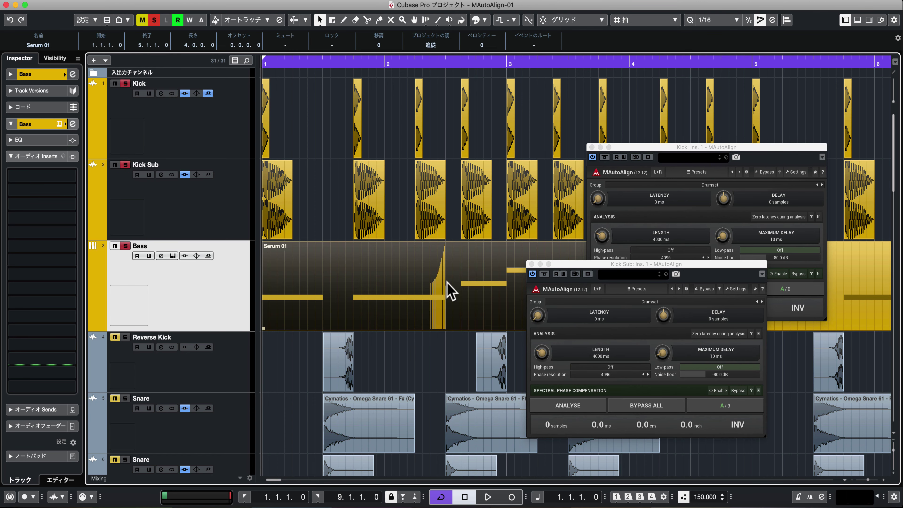
{"action": "left_click", "coordinate": [269, 194]}
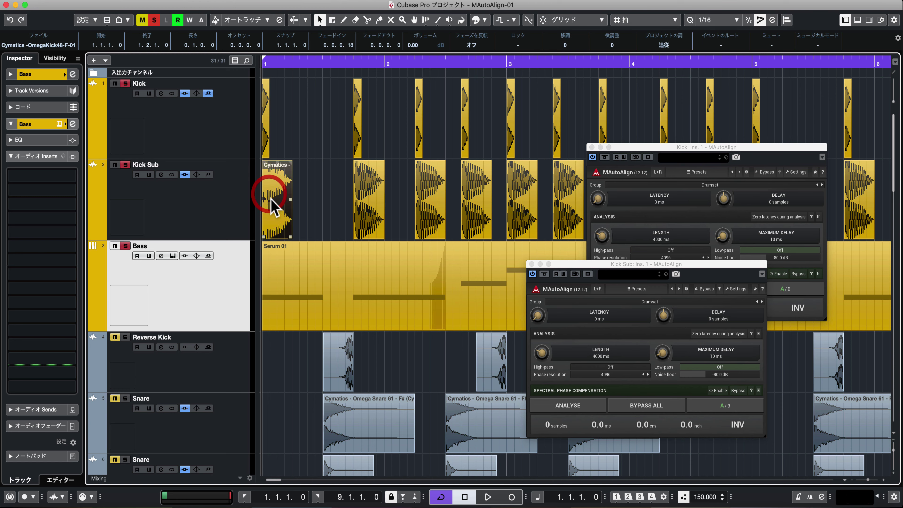
{"action": "left_click", "coordinate": [282, 263]}
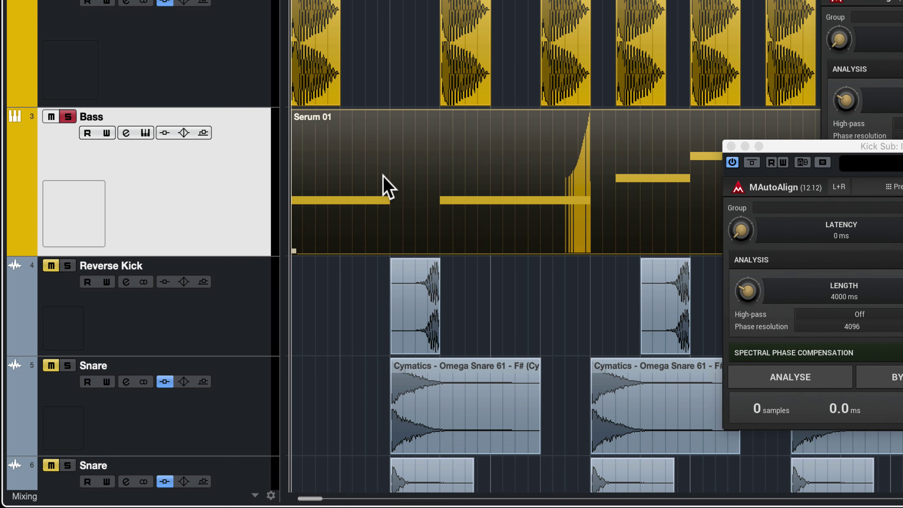
{"action": "right_click", "coordinate": [319, 282]}
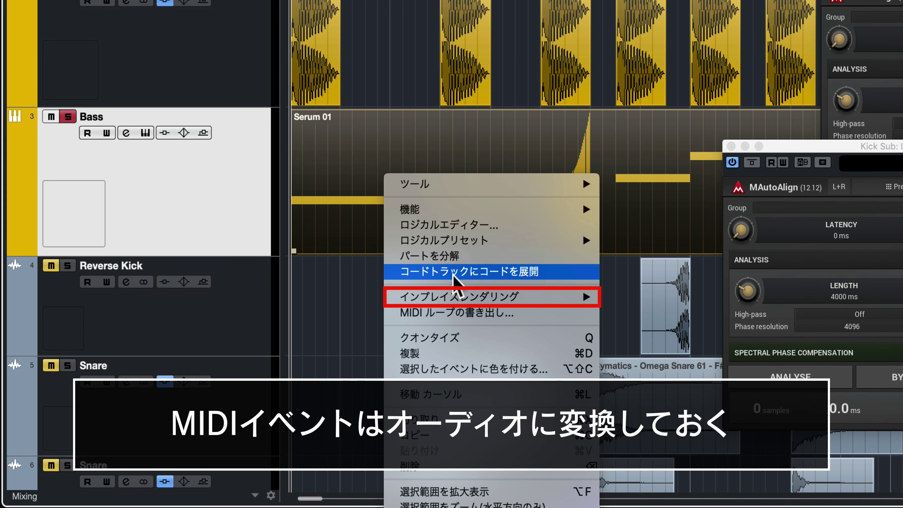
{"action": "left_click", "coordinate": [626, 297]}
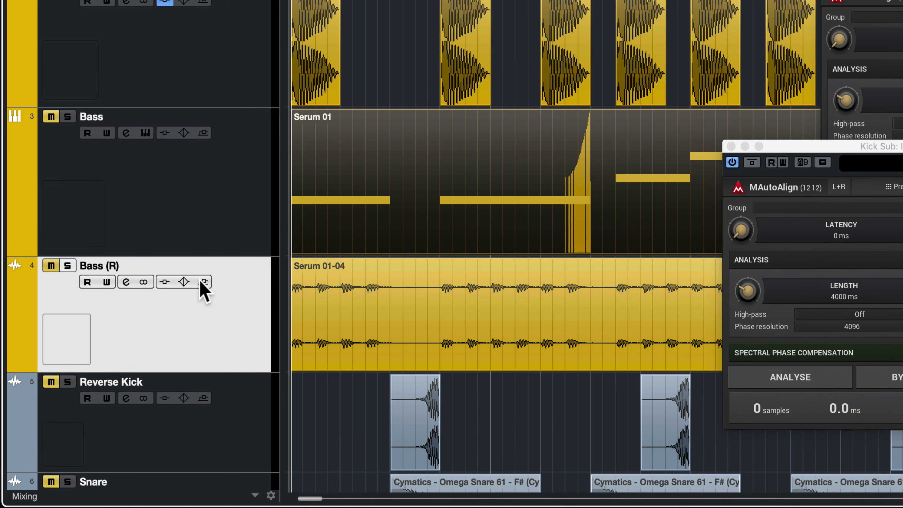
Move the rendered Bass (R) track above the Bass track and add MAutoAlign to its first insert slot.
{"action": "left_click_drag", "start_coordinate": [213, 287], "coordinate": [216, 169]}
{"action": "left_click", "coordinate": [67, 159]}
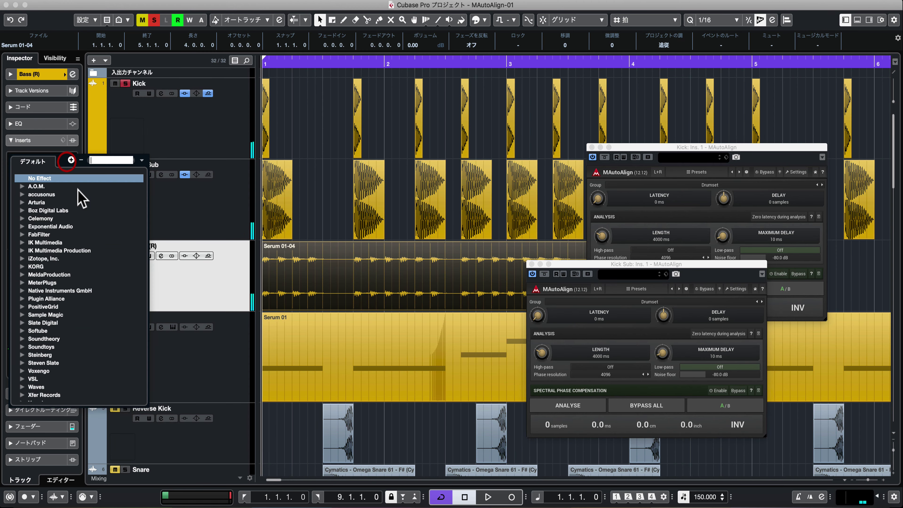
{"action": "type", "text": "mauto"}
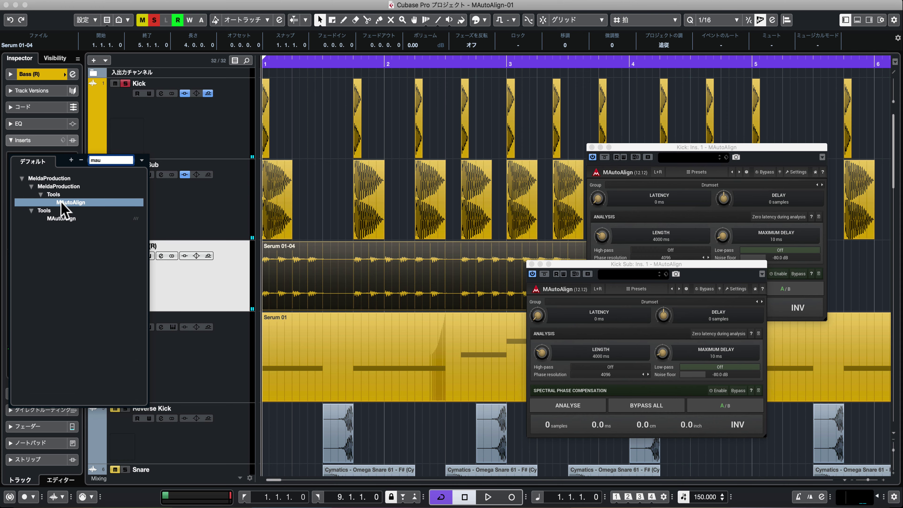
{"action": "left_click", "coordinate": [60, 214]}
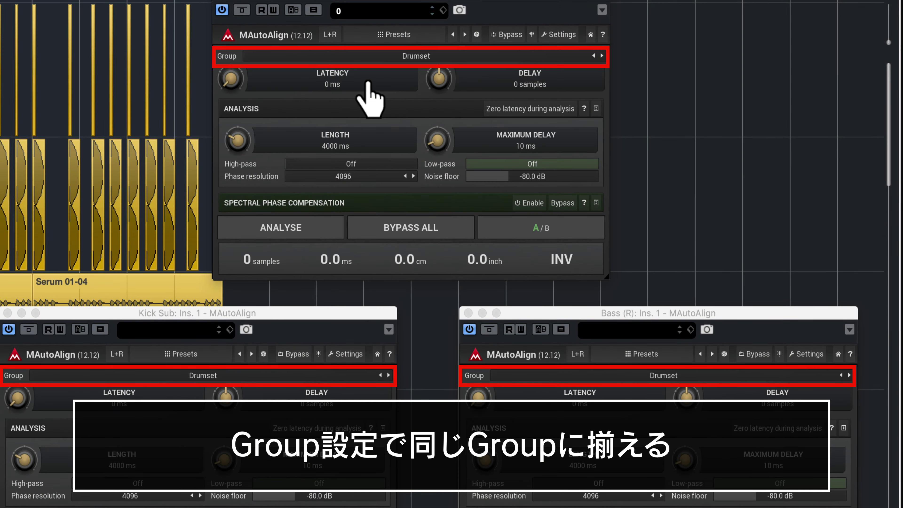
Assign the Kick, Kick Sub and Bass (R) MAutoAlign instances to group A and analyse the group from the Kick Sub instance during playback.
{"action": "left_click", "coordinate": [370, 56]}
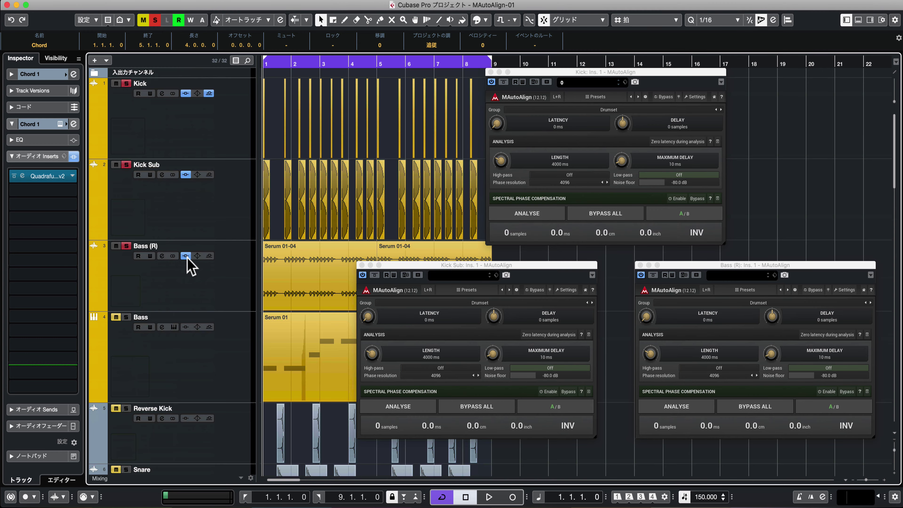
{"action": "scroll", "coordinate": [187, 263], "scroll_direction": "down", "scroll_amount": 8}
{"action": "scroll", "coordinate": [191, 267], "scroll_direction": "down", "scroll_amount": 3}
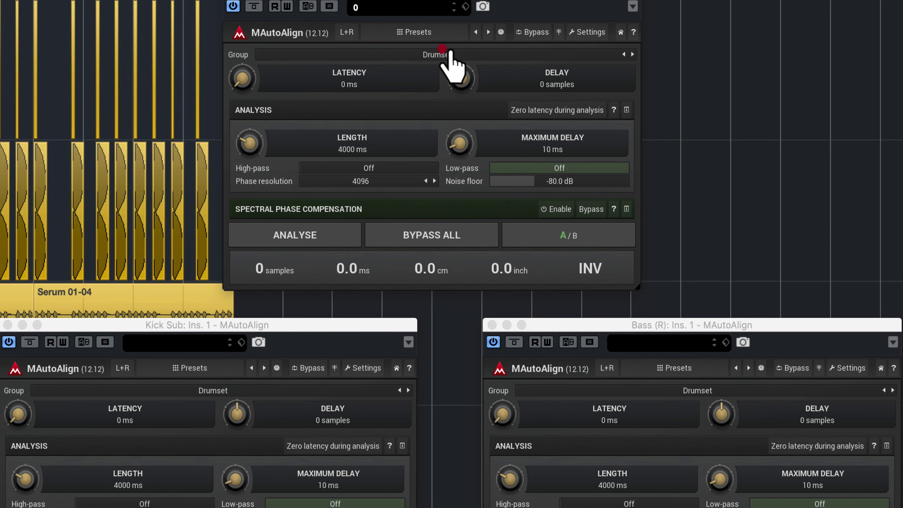
{"action": "left_click", "coordinate": [615, 110]}
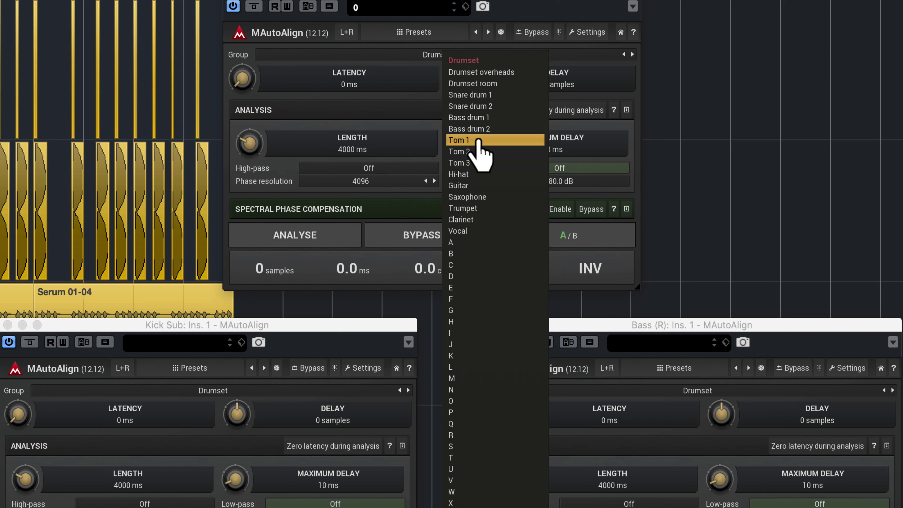
{"action": "left_click", "coordinate": [461, 246]}
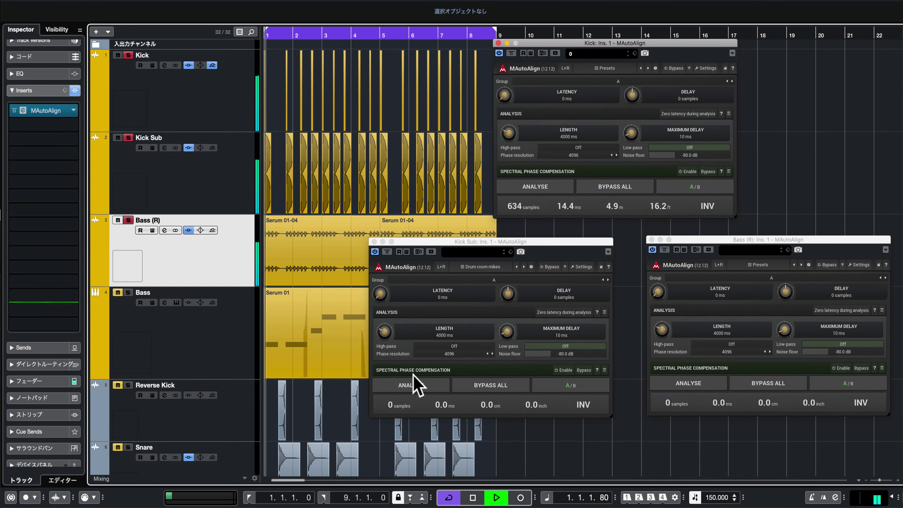
{"action": "left_click", "coordinate": [414, 386]}
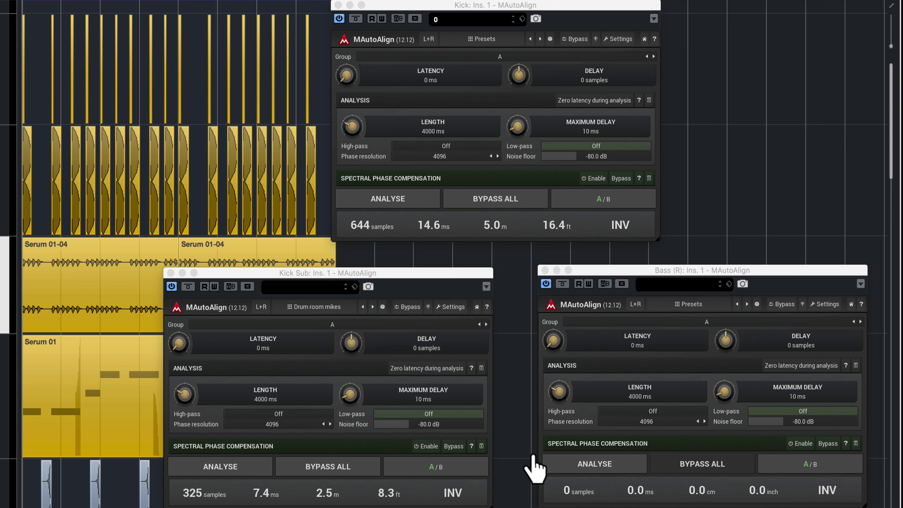
Compare the soloed Kick, Kick Sub and Bass (R) tracks with MAutoAlign bypassed and active on all instances, and stop playback.
{"action": "left_click", "coordinate": [336, 469]}
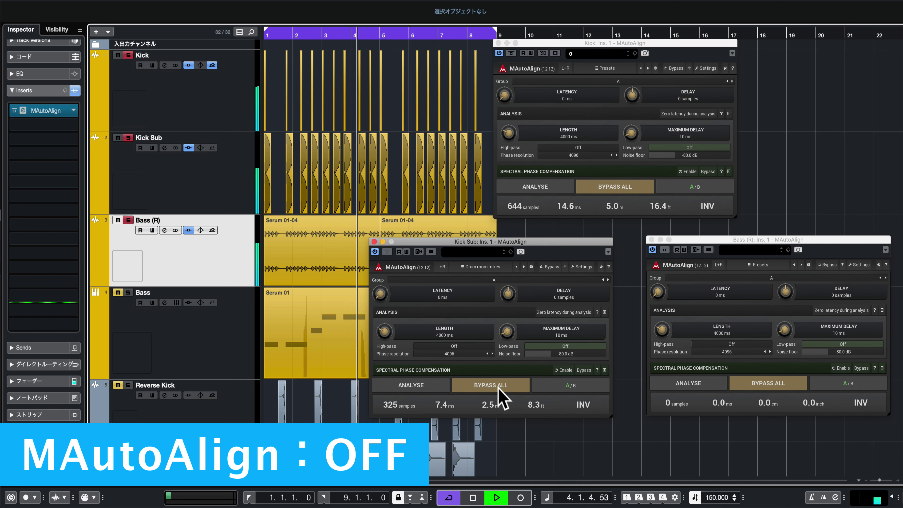
{"action": "left_click", "coordinate": [498, 388]}
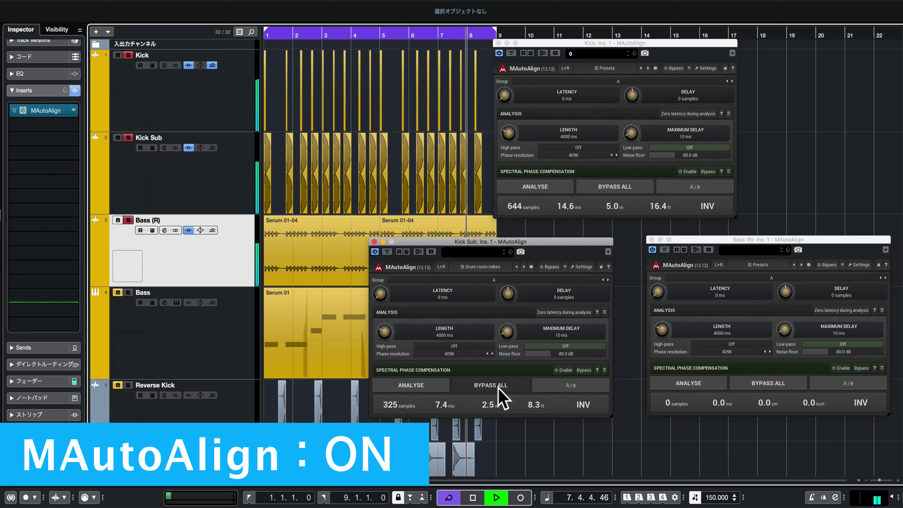
{"action": "key", "text": "space"}
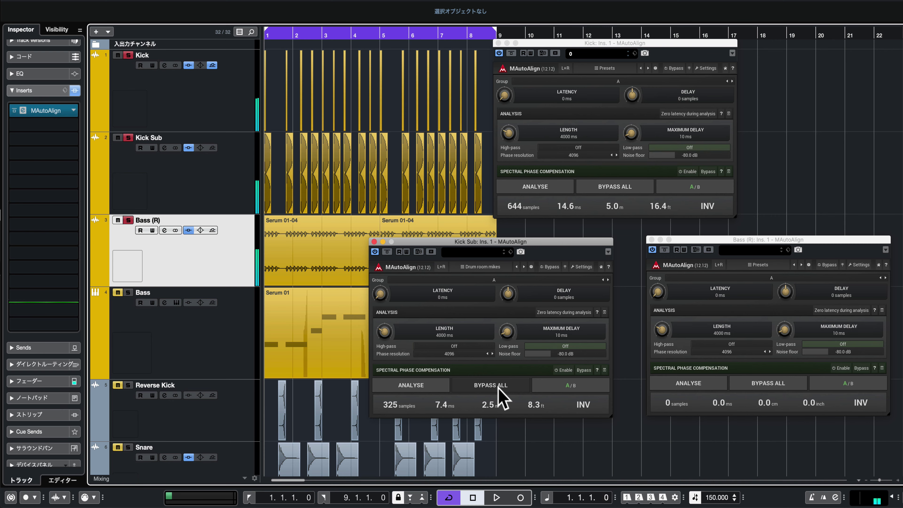
Play the full mix without solo, compare all MAutoAlign instances bypassed and active, and stop playback.
{"action": "left_click", "coordinate": [500, 386]}
{"action": "key", "text": "space"}
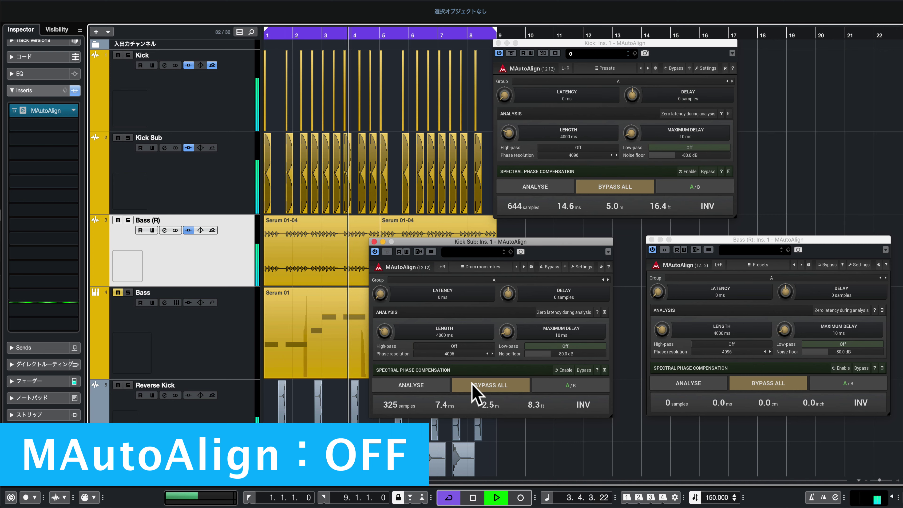
{"action": "left_click", "coordinate": [473, 385]}
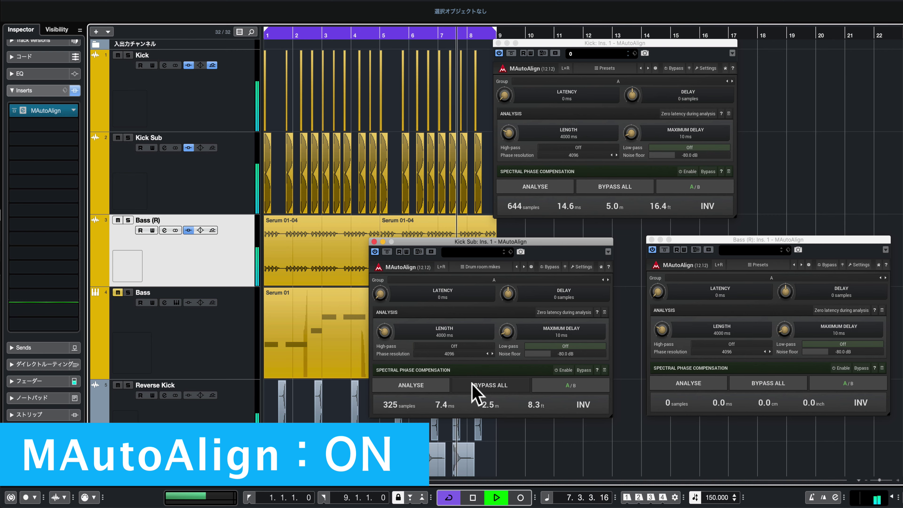
{"action": "key", "text": "space"}
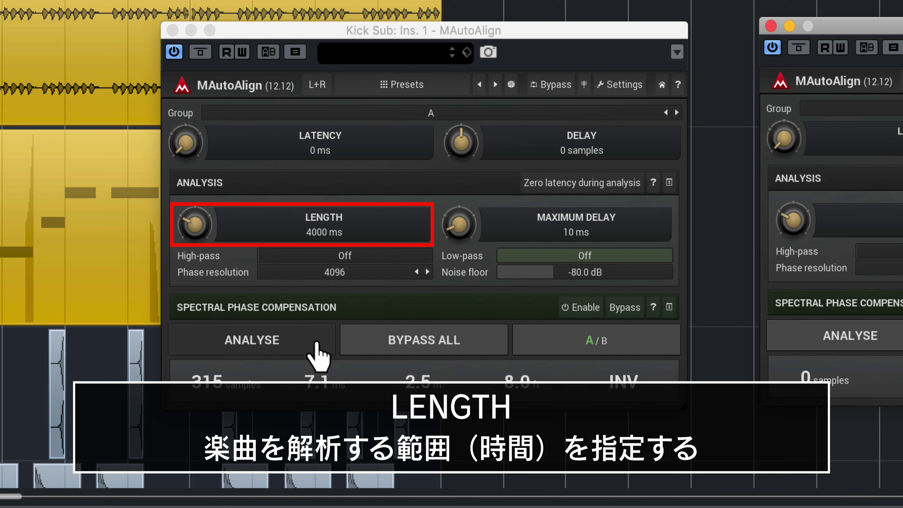
Raise the Kick Sub instance's analysis length to the 30000 ms maximum and bring it back down to 4867 ms.
{"action": "left_click_drag", "start_coordinate": [196, 225], "coordinate": [209, 143]}
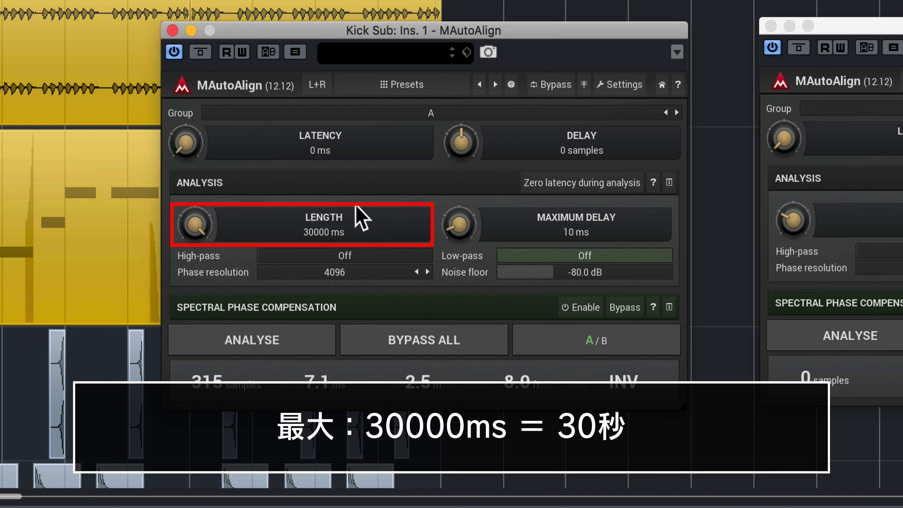
{"action": "left_click_drag", "start_coordinate": [356, 207], "coordinate": [168, 305]}
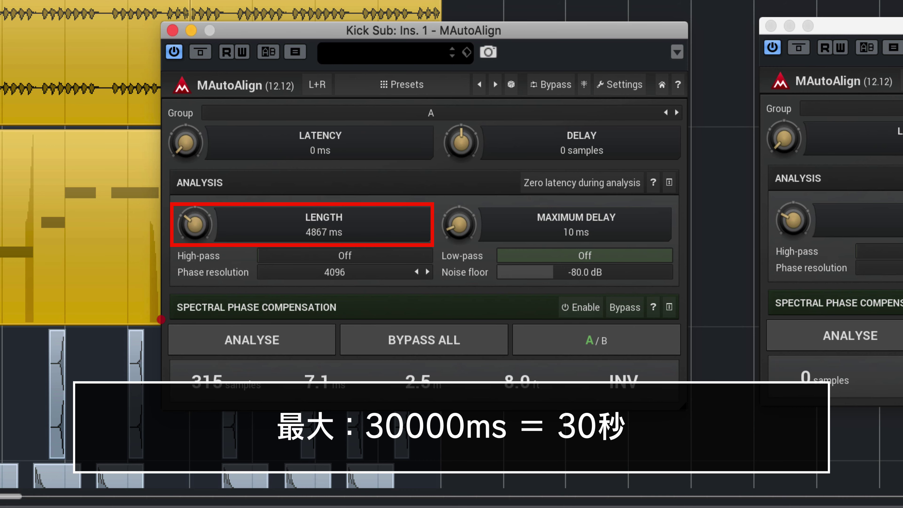
Set the Kick Sub analysis high-pass filter to 21.14 Hz and try the low-pass filter before returning it to Off.
{"action": "left_click_drag", "start_coordinate": [315, 257], "coordinate": [307, 230]}
{"action": "left_click_drag", "start_coordinate": [338, 255], "coordinate": [259, 255]}
{"action": "left_click_drag", "start_coordinate": [673, 255], "coordinate": [651, 255]}
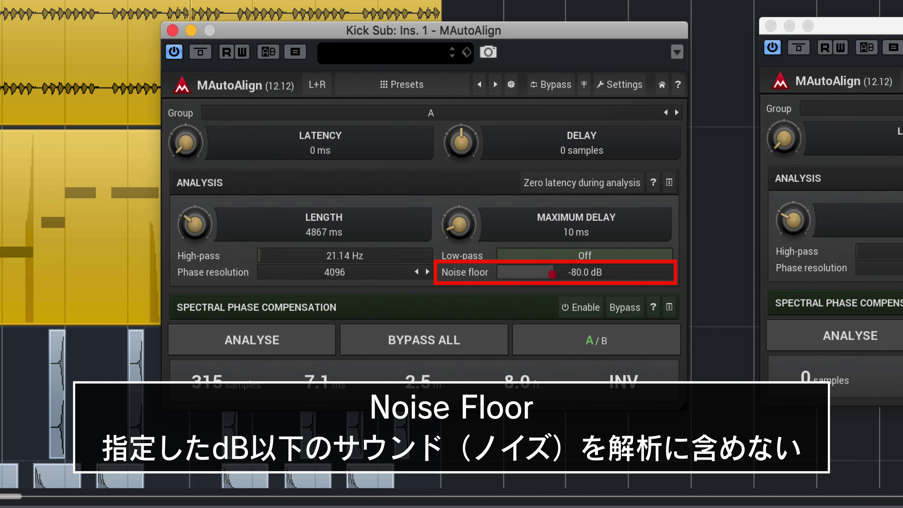
Raise the noise floor of the Kick Sub analysis to -40.8 dB.
{"action": "left_click_drag", "start_coordinate": [553, 273], "coordinate": [595, 273]}
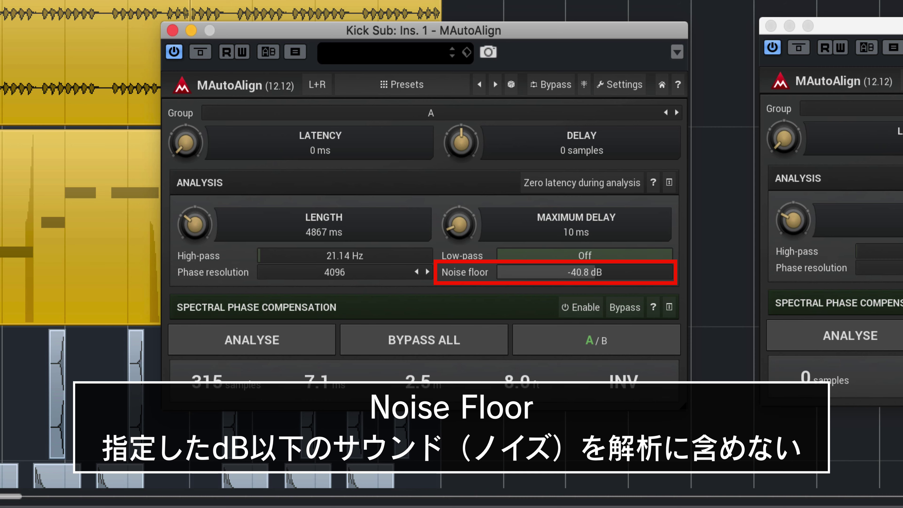